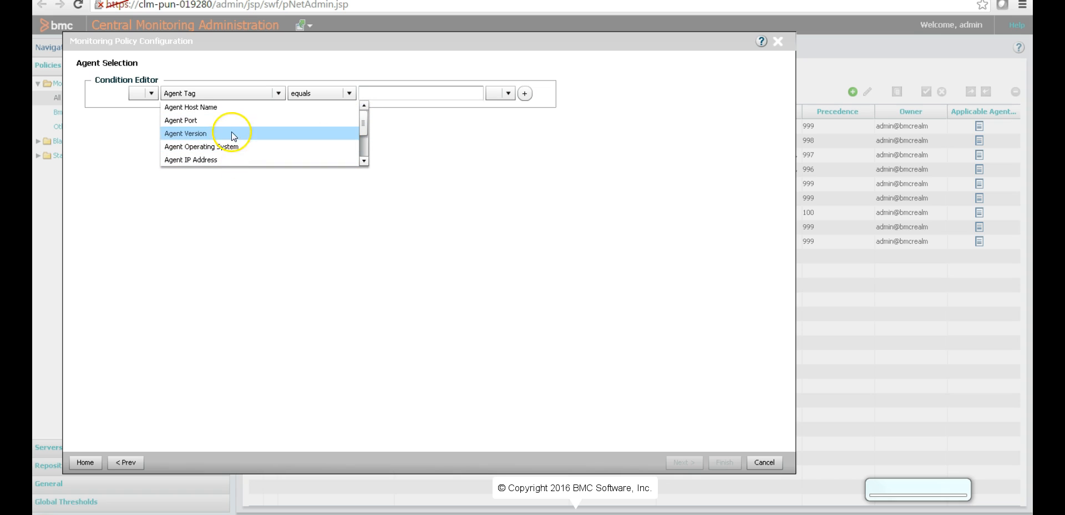
Step: Set the agent selection condition to Agent Host Name equals clm-pun-007469.bmc.com and continue to the monitor configuration
{"action": "left_click", "coordinate": [230, 107]}
{"action": "left_click", "coordinate": [404, 96]}
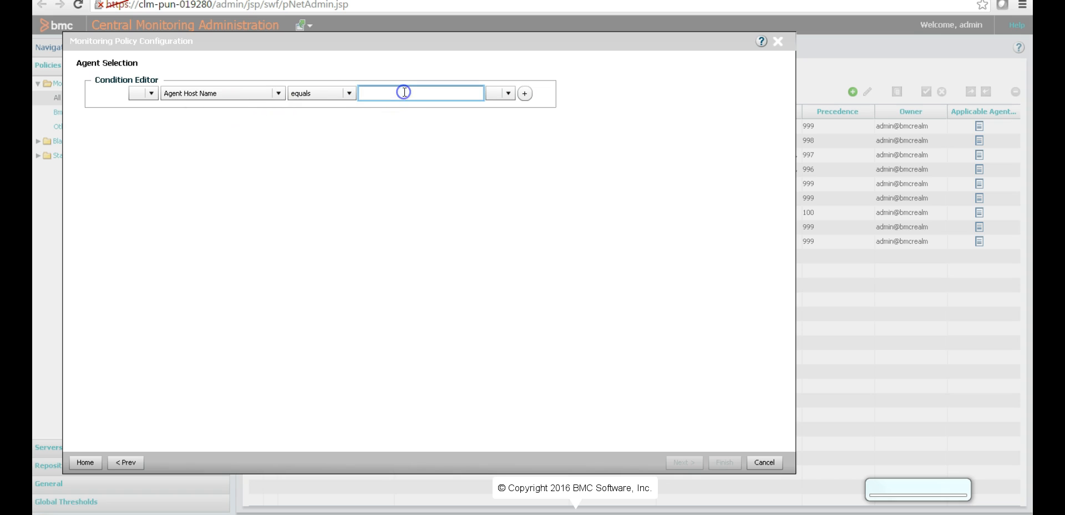
{"action": "type", "text": "clm-pun-007469.bmc.com"}
{"action": "left_click", "coordinate": [684, 462]}
Step: Add the Microsoft Windows Servers solution with the Operating System monitoring profile and all monitor types
{"action": "left_click", "coordinate": [84, 111]}
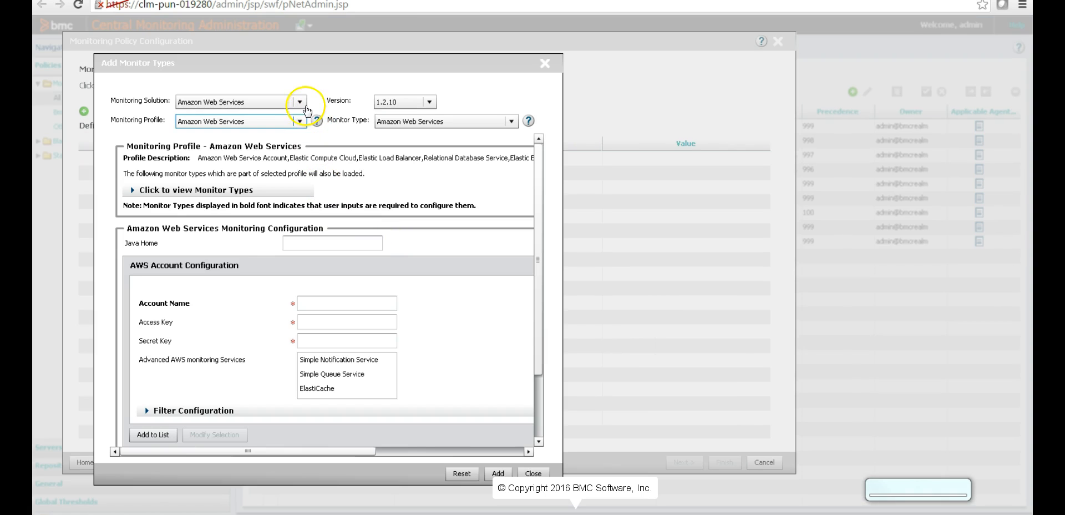
{"action": "left_click", "coordinate": [299, 103]}
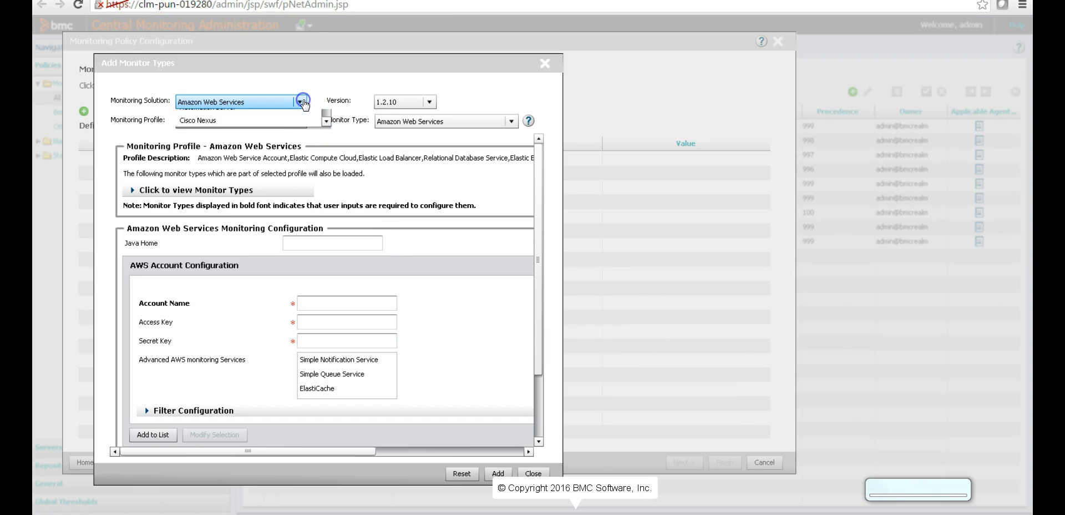
{"action": "left_click", "coordinate": [276, 158]}
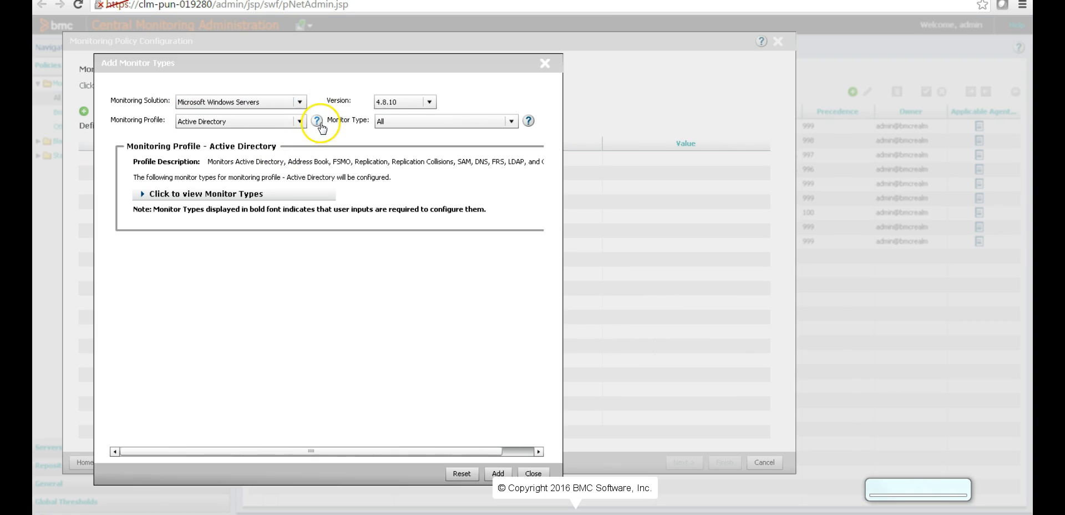
{"action": "left_click", "coordinate": [300, 121]}
{"action": "left_click", "coordinate": [265, 176]}
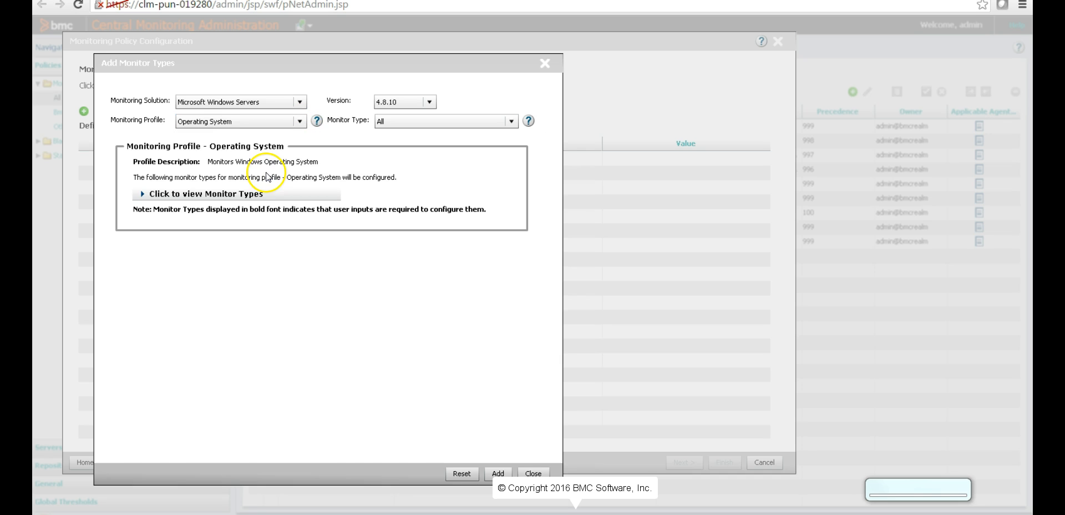
{"action": "left_click", "coordinate": [410, 118]}
{"action": "left_click", "coordinate": [411, 119]}
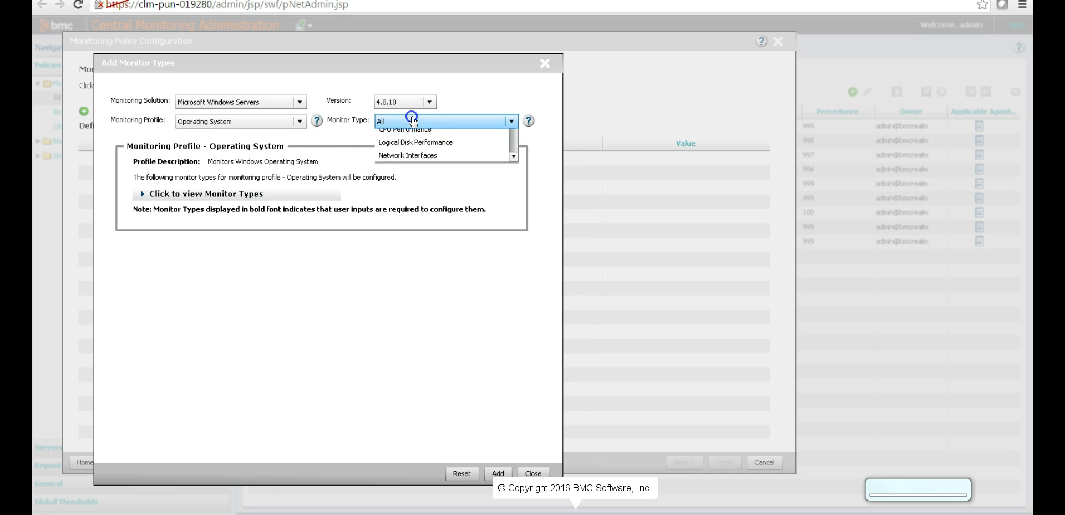
{"action": "left_click", "coordinate": [498, 473]}
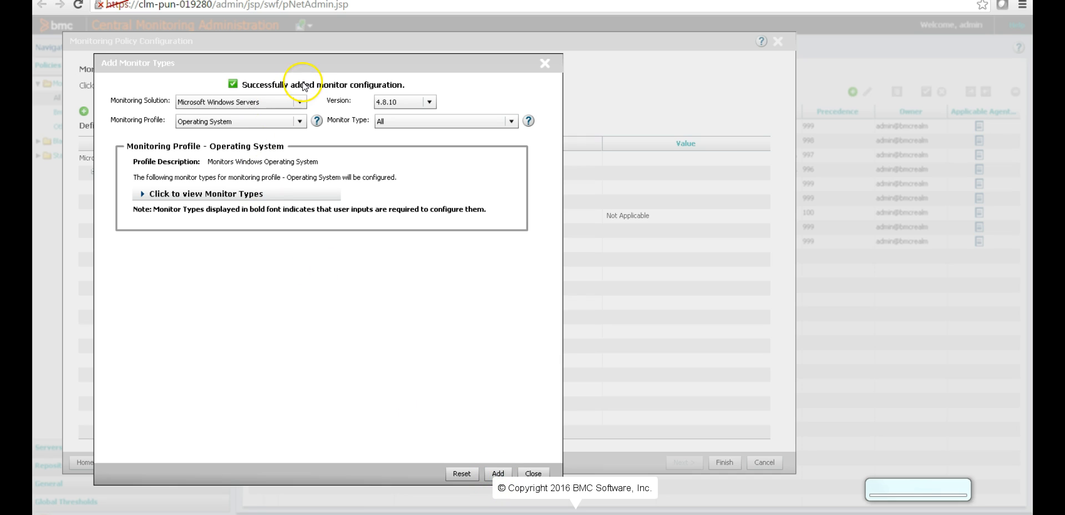
Step: Choose the Oracle Database Monitoring solution, version 9.5.20, with the Oracle DB Monitoring profile
{"action": "left_click", "coordinate": [298, 103]}
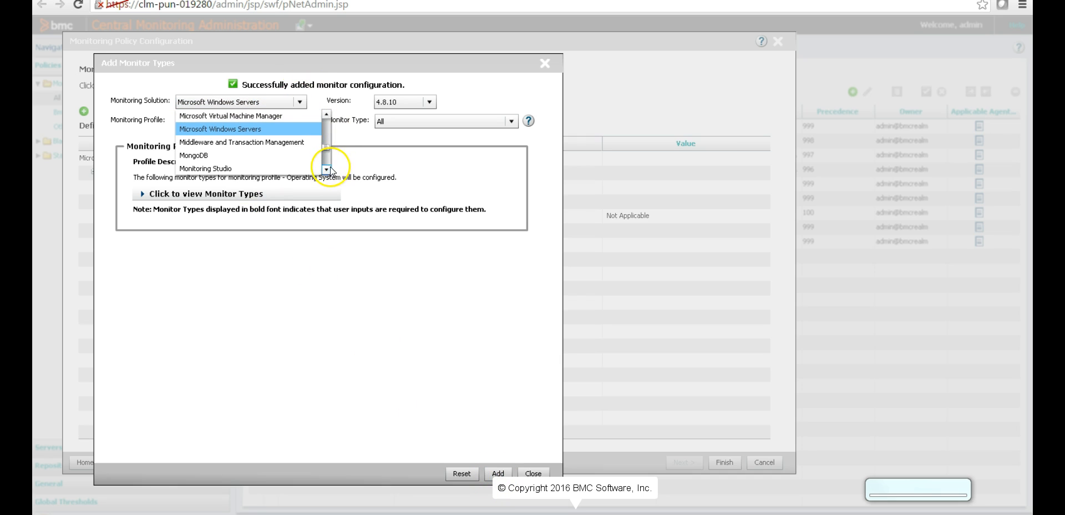
{"action": "left_click", "coordinate": [327, 170]}
{"action": "left_click", "coordinate": [326, 170]}
{"action": "left_click", "coordinate": [326, 170]}
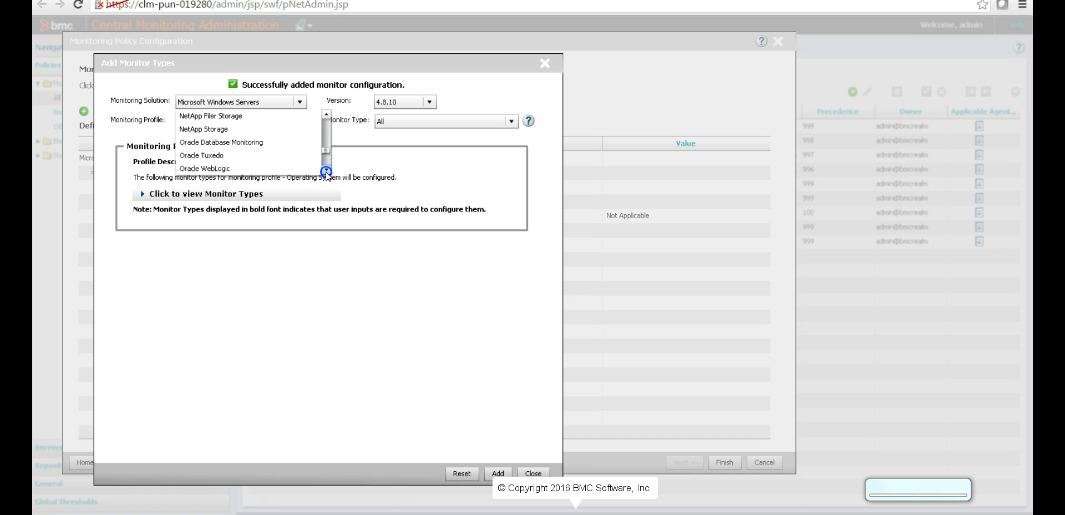
{"action": "left_click", "coordinate": [260, 145]}
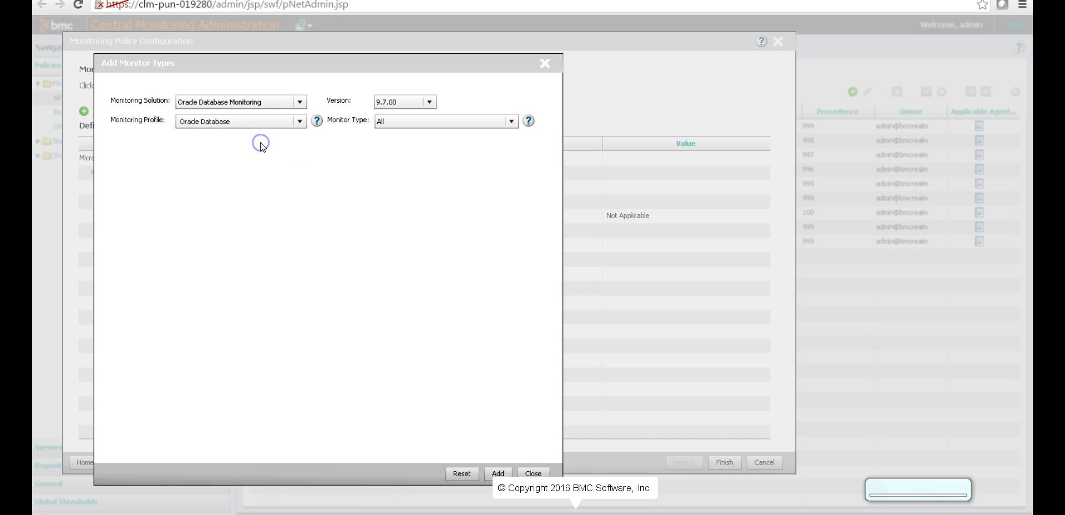
{"action": "left_click", "coordinate": [429, 102]}
{"action": "left_click", "coordinate": [397, 129]}
{"action": "left_click", "coordinate": [298, 121]}
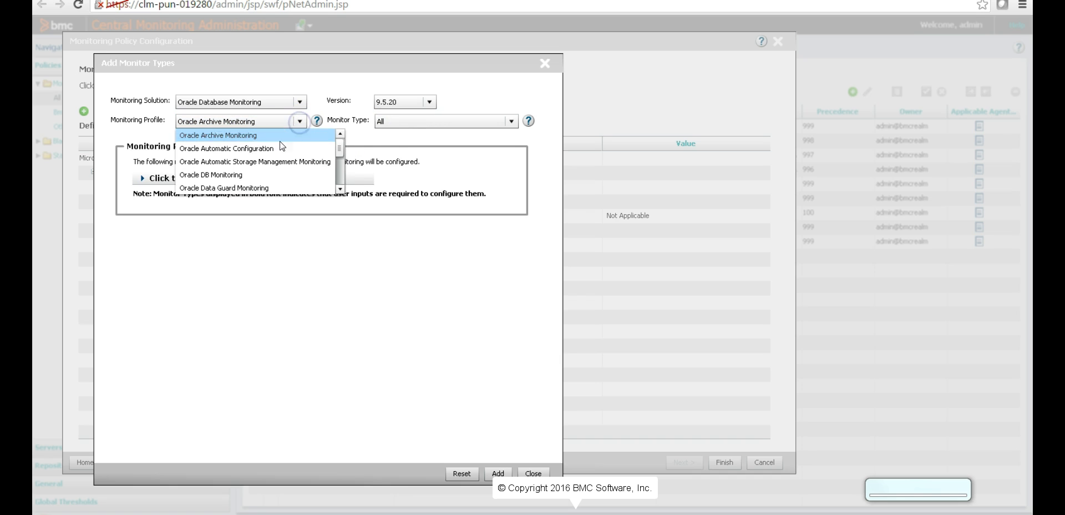
{"action": "left_click", "coordinate": [251, 176]}
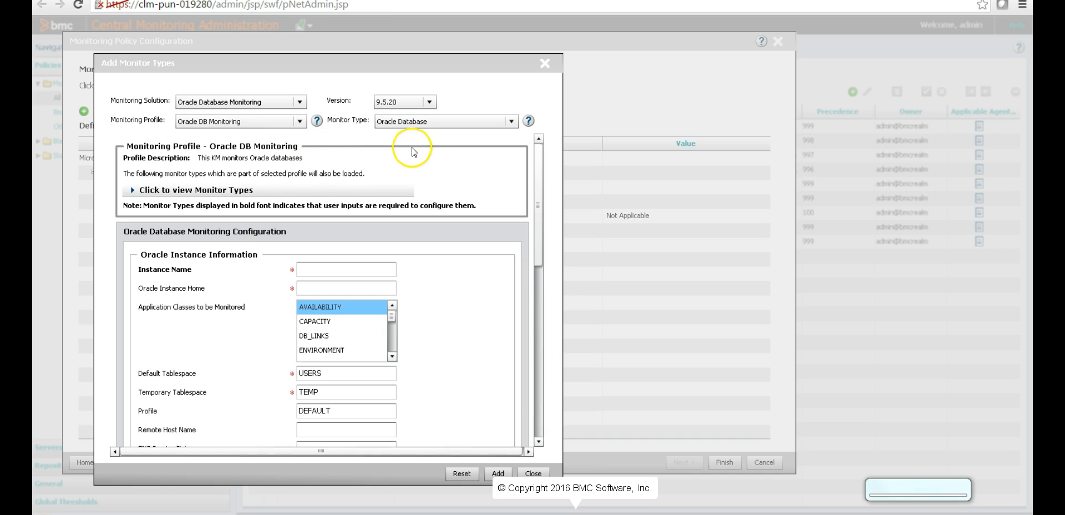
Step: Enter ora112db as the instance name and C:\oracle\product\11.2.0\db_1 as the Oracle instance home
{"action": "left_click", "coordinate": [317, 268]}
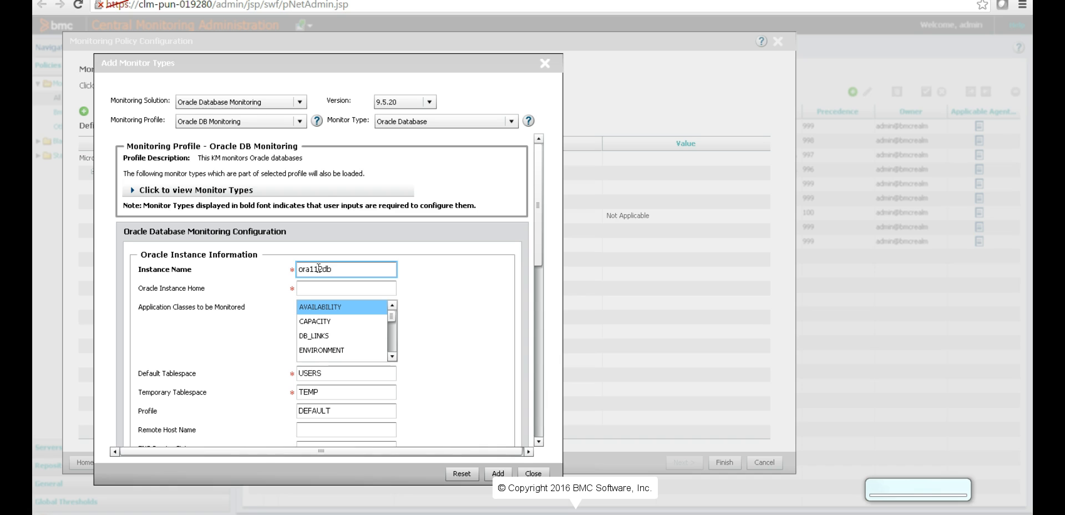
{"action": "left_click", "coordinate": [319, 286]}
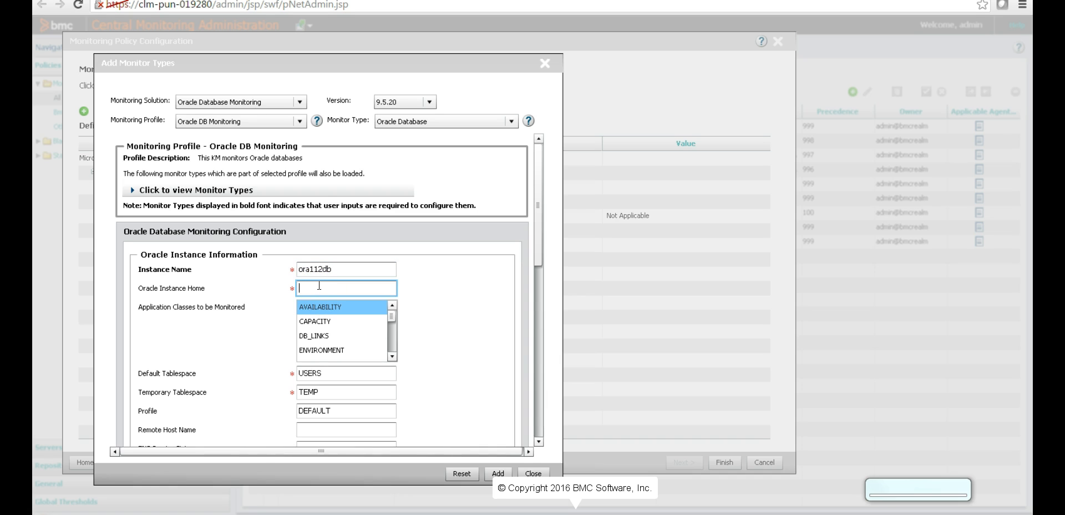
{"action": "type", "text": "C:\\app\\oracle\\product\\11.2.0\\db_1"}
Step: Select all application classes to be monitored, from AVAILABILITY through USERS
{"action": "left_click", "coordinate": [340, 311]}
{"action": "key", "text": "shift+Down"}
{"action": "key", "text": "shift+Down"}
{"action": "key", "text": "shift+Down"}
{"action": "key", "text": "shift+Down"}
{"action": "key", "text": "shift+Down"}
{"action": "key", "text": "shift+Down"}
{"action": "key", "text": "shift+Down"}
{"action": "key", "text": "shift+Down"}
{"action": "key", "text": "shift+Down"}
{"action": "key", "text": "shift+Down"}
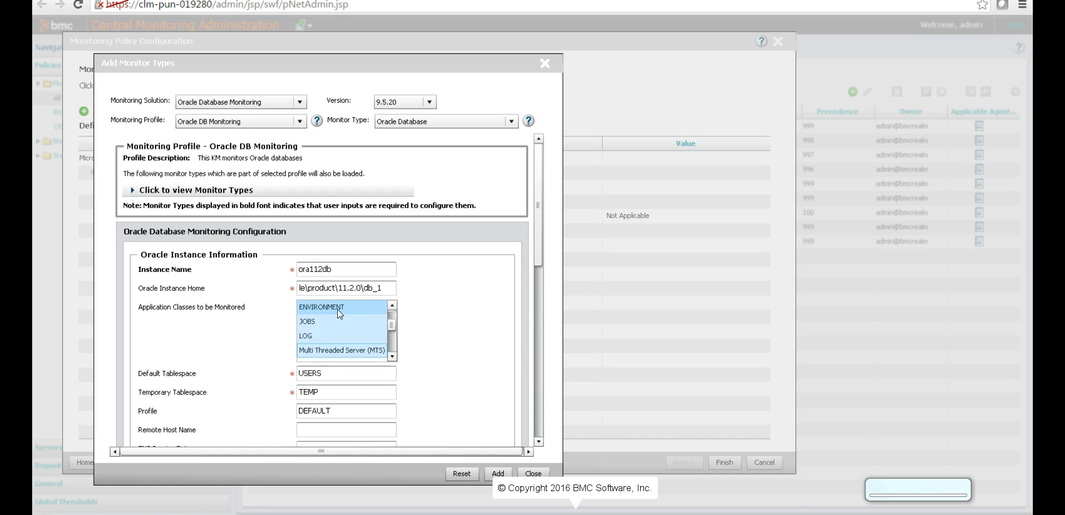
{"action": "key", "text": "shift+Down"}
{"action": "key", "text": "shift+Down"}
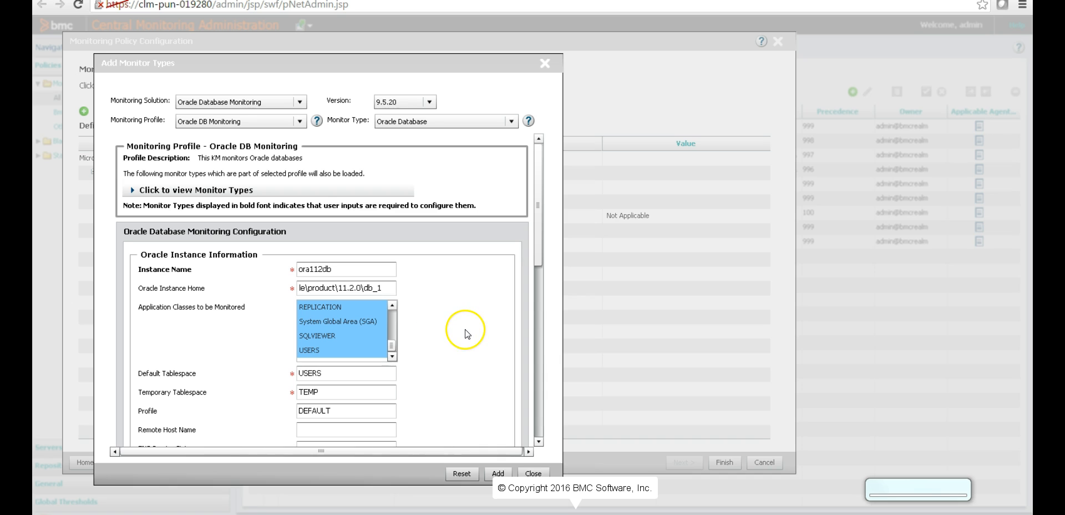
Step: Fill in the privileged database account credentials with user name SYS and enter and confirm the account password
{"action": "left_click_drag", "start_coordinate": [538, 231], "coordinate": [543, 305]}
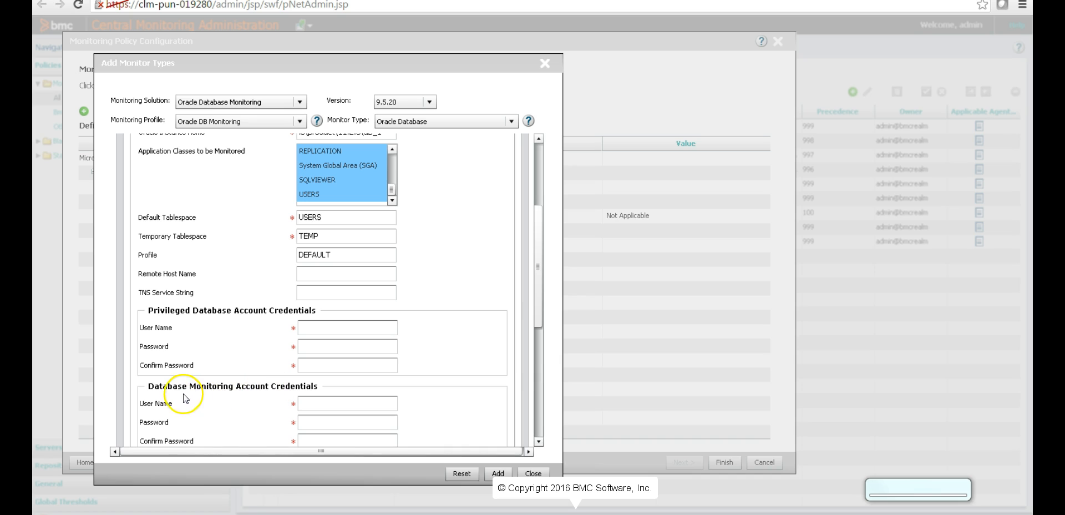
{"action": "left_click", "coordinate": [331, 217]}
{"action": "left_click", "coordinate": [333, 236]}
{"action": "left_click", "coordinate": [330, 327]}
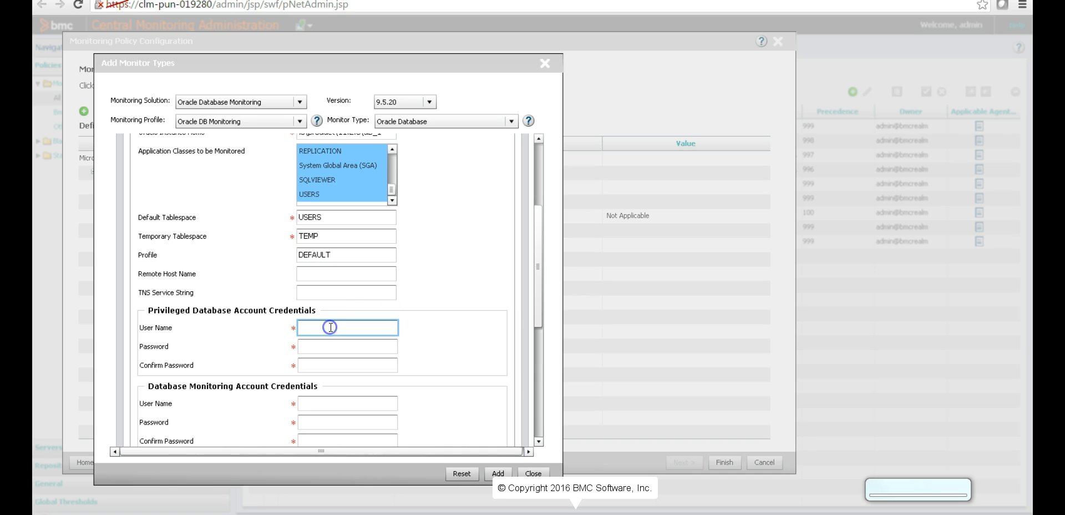
{"action": "type", "text": "SYS"}
{"action": "key", "text": "Tab"}
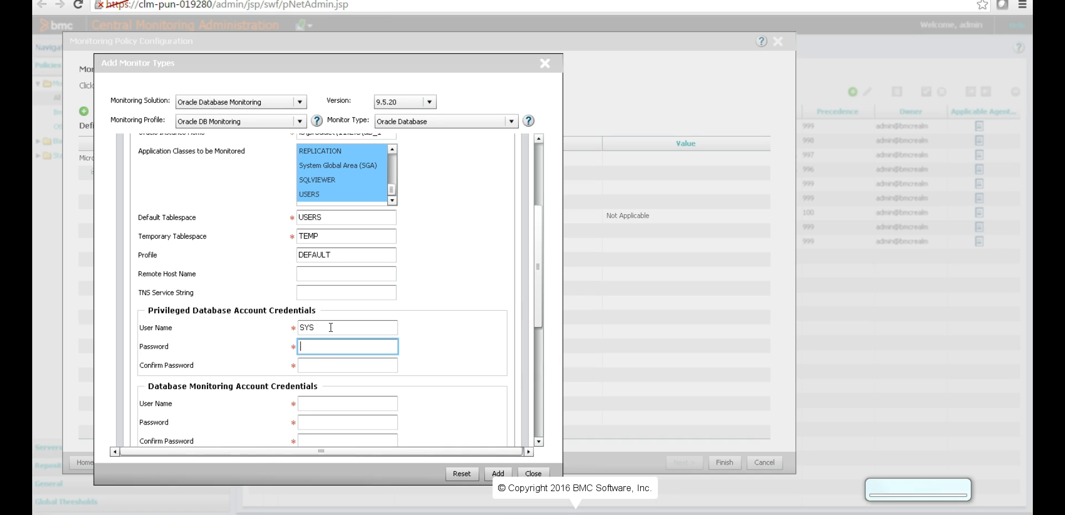
{"action": "left_click", "coordinate": [317, 345]}
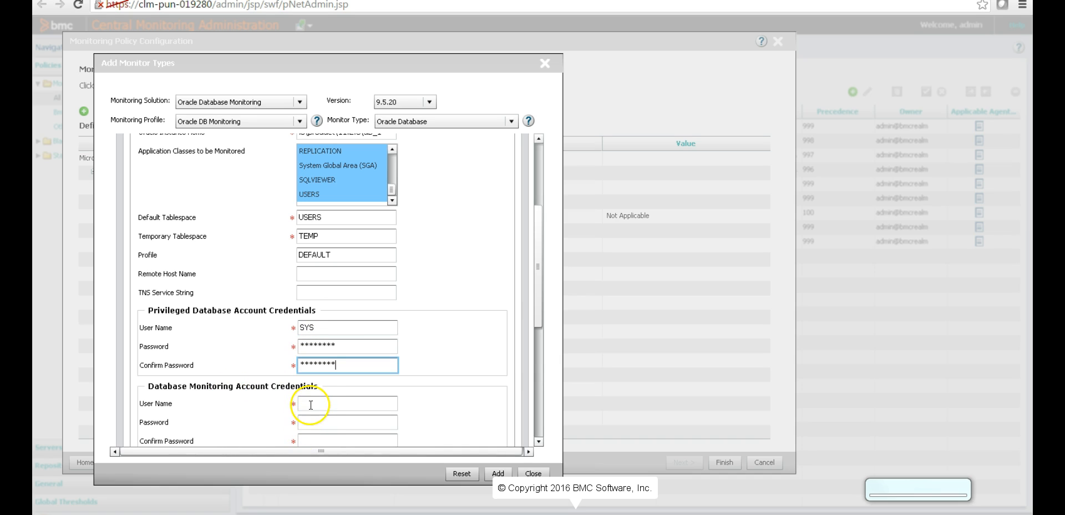
Step: Enter user name patrolmon and its confirmed password as the database monitoring account credentials, and add the instance to the configuration list
{"action": "left_click", "coordinate": [311, 404]}
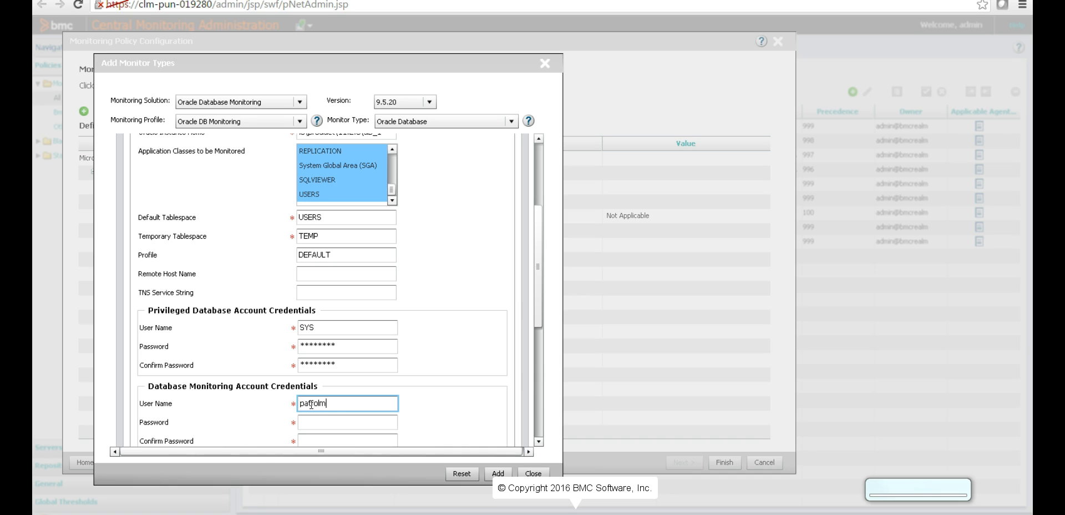
{"action": "left_click", "coordinate": [346, 404]}
{"action": "left_click_drag", "start_coordinate": [346, 405], "coordinate": [317, 403]}
{"action": "left_click_drag", "start_coordinate": [538, 304], "coordinate": [540, 356]}
{"action": "left_click", "coordinate": [366, 300]}
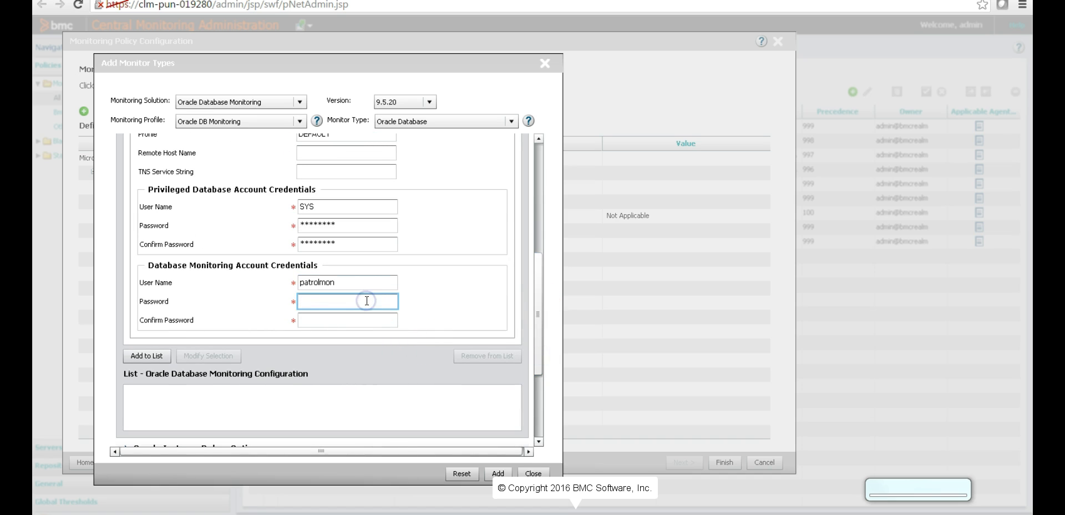
{"action": "type", "text": "d"}
{"action": "key", "text": "Tab"}
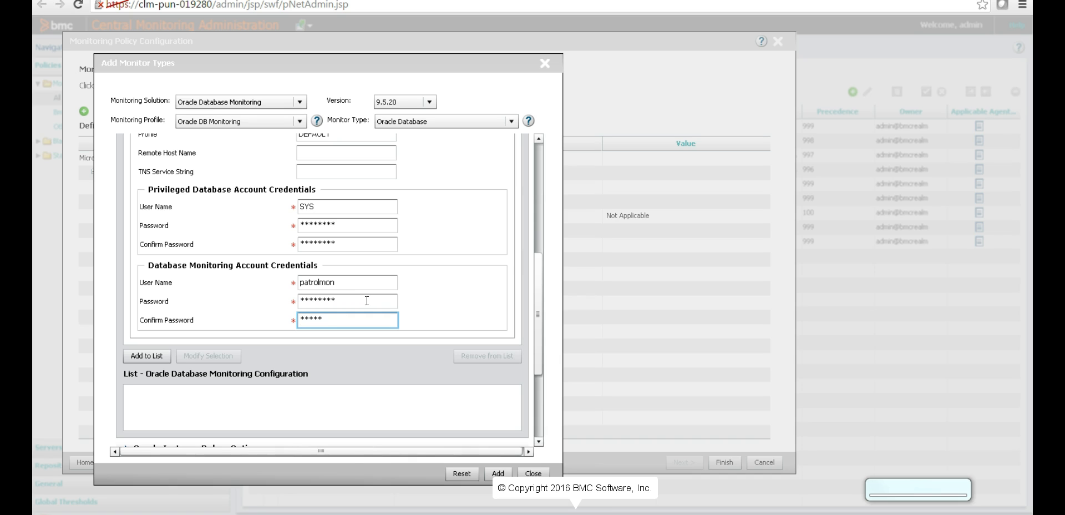
{"action": "left_click", "coordinate": [142, 355]}
Step: Set the Oracle Instance Debug Option to Instance Configuration and add the Oracle DB Monitoring configuration to the policy
{"action": "left_click_drag", "start_coordinate": [537, 303], "coordinate": [537, 355]}
{"action": "left_click", "coordinate": [129, 310]}
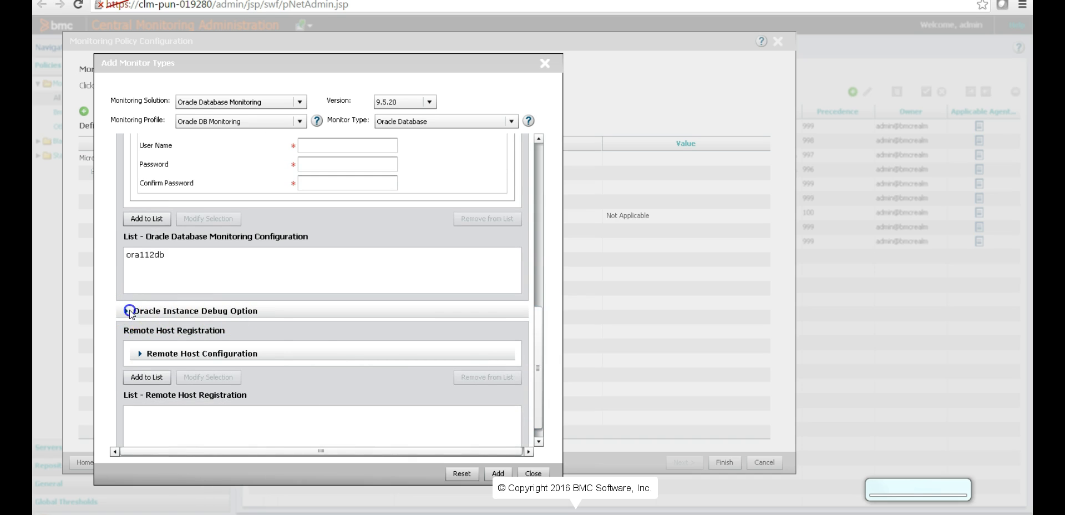
{"action": "left_click", "coordinate": [321, 354]}
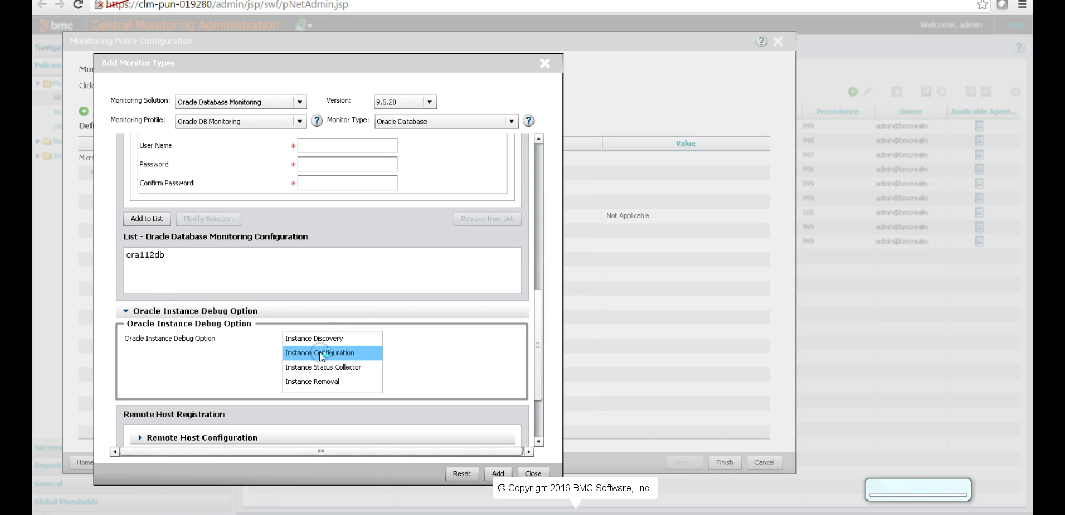
{"action": "left_click_drag", "start_coordinate": [536, 333], "coordinate": [537, 377]}
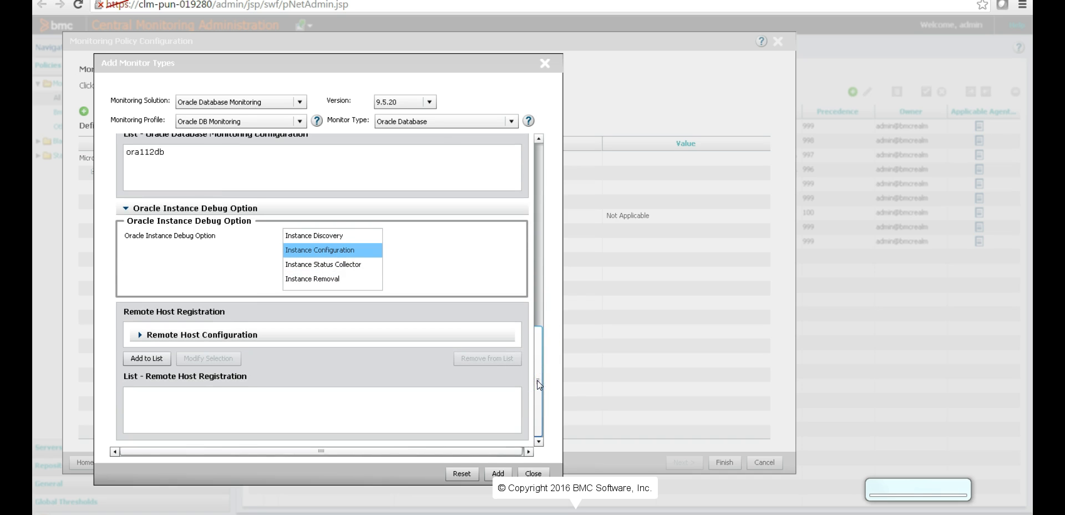
{"action": "left_click", "coordinate": [503, 476]}
Step: Add the Oracle Extended Table Spaces Monitoring profile with the Oracle Database Extended Tablespaces monitor type
{"action": "left_click_drag", "start_coordinate": [538, 369], "coordinate": [529, 141]}
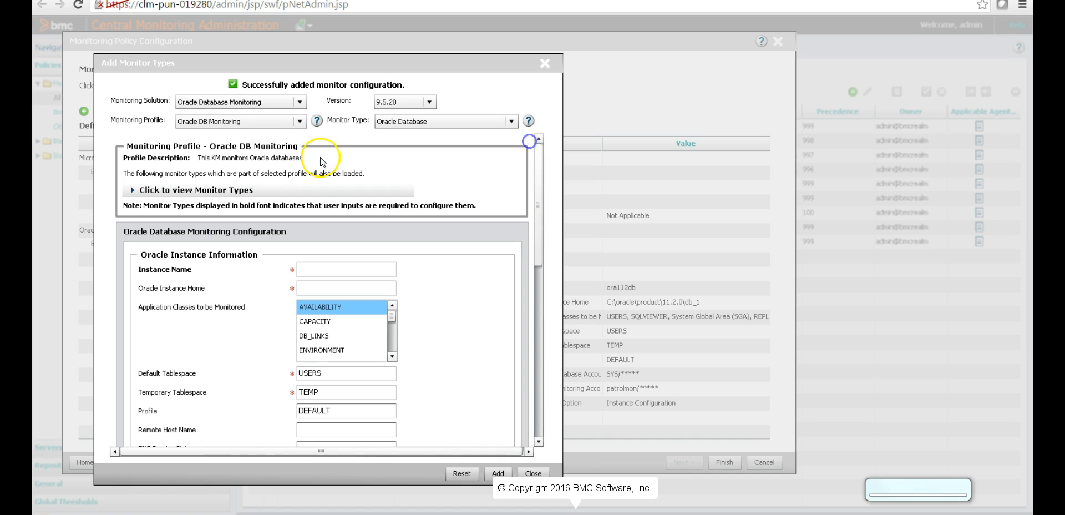
{"action": "left_click", "coordinate": [295, 121]}
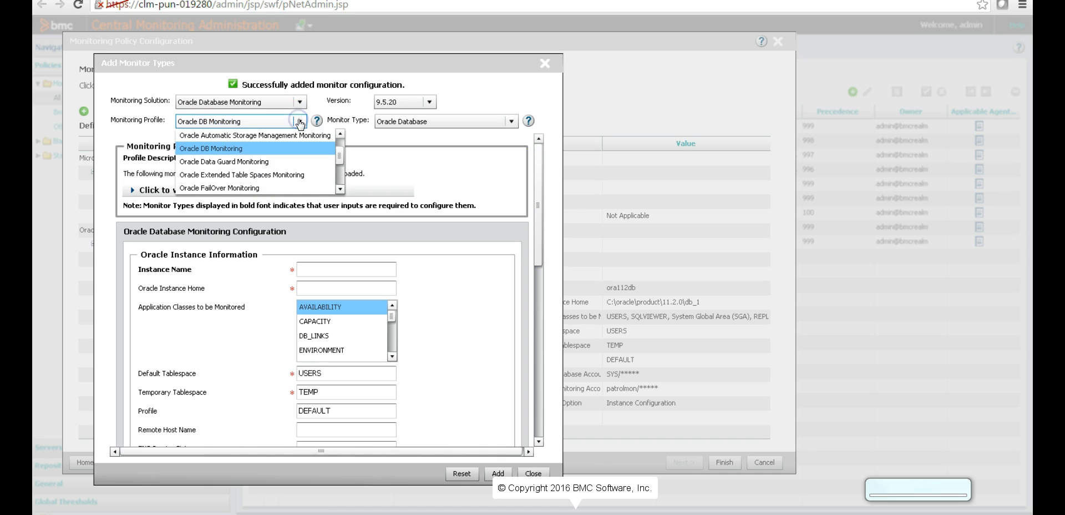
{"action": "left_click", "coordinate": [287, 176]}
{"action": "left_click", "coordinate": [409, 121]}
{"action": "left_click", "coordinate": [411, 146]}
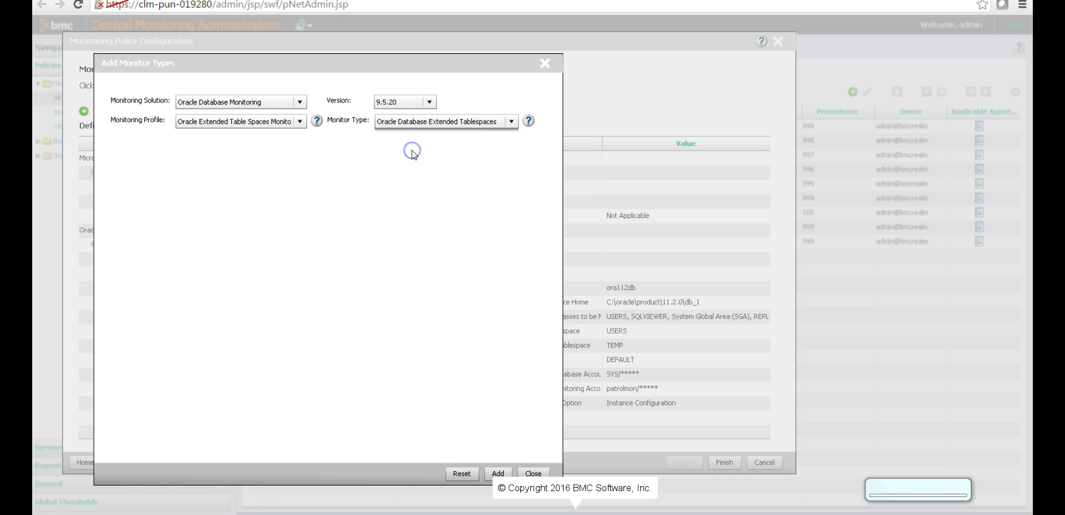
{"action": "left_click", "coordinate": [498, 475]}
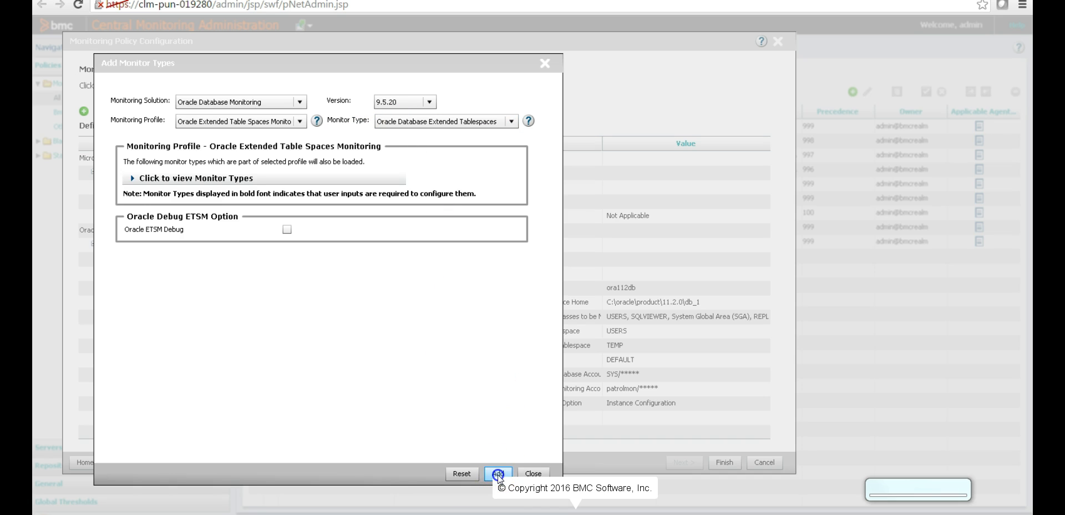
Step: Close the monitor types dialog, review the defined monitor types and finish creating the monitoring policy
{"action": "left_click", "coordinate": [534, 474]}
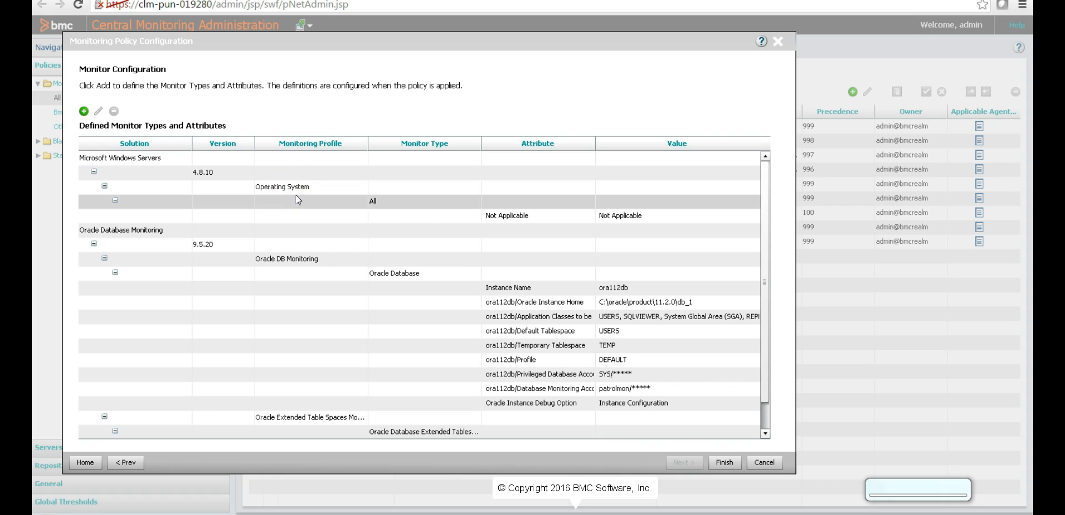
{"action": "left_click", "coordinate": [384, 362]}
{"action": "left_click", "coordinate": [321, 419]}
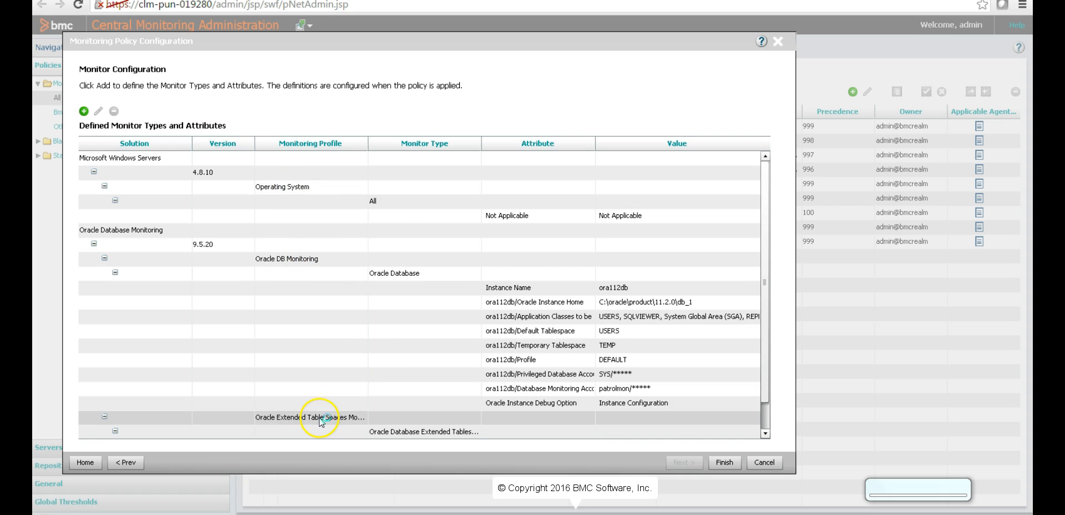
{"action": "left_click", "coordinate": [726, 464]}
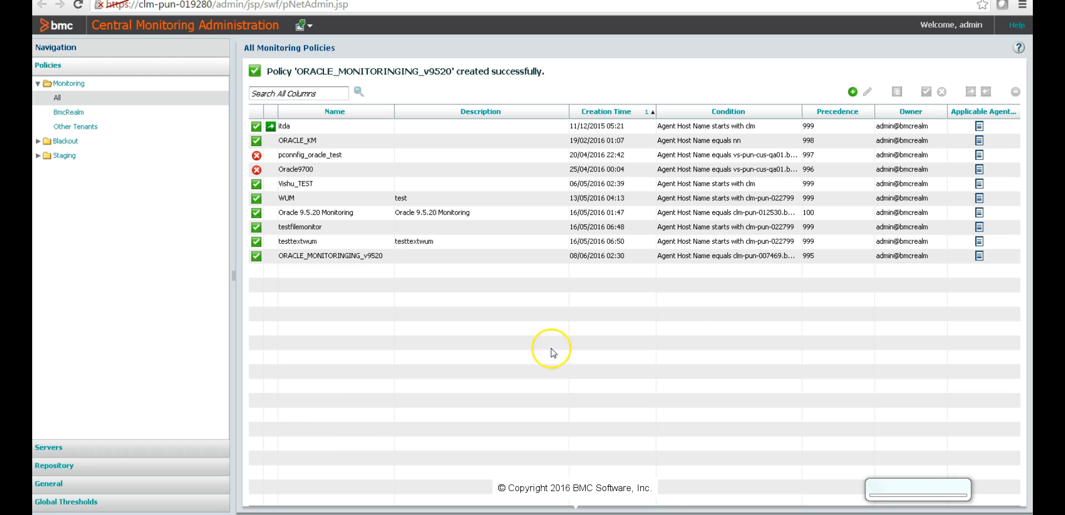
Step: View the applicable PATROL agents of the ORACLE_MONITORINGING_v9520 policy, then close the list
{"action": "left_click", "coordinate": [979, 256]}
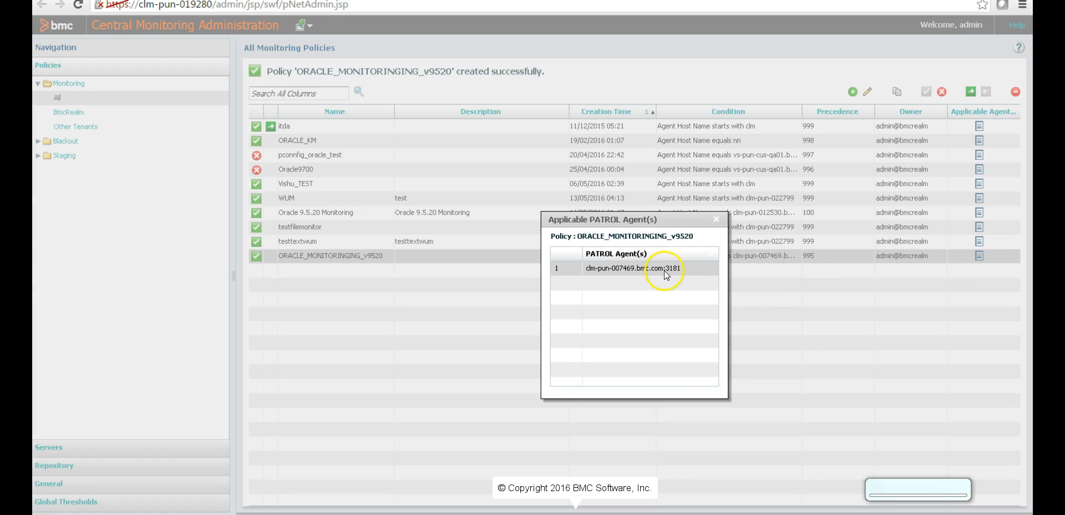
{"action": "left_click", "coordinate": [717, 219]}
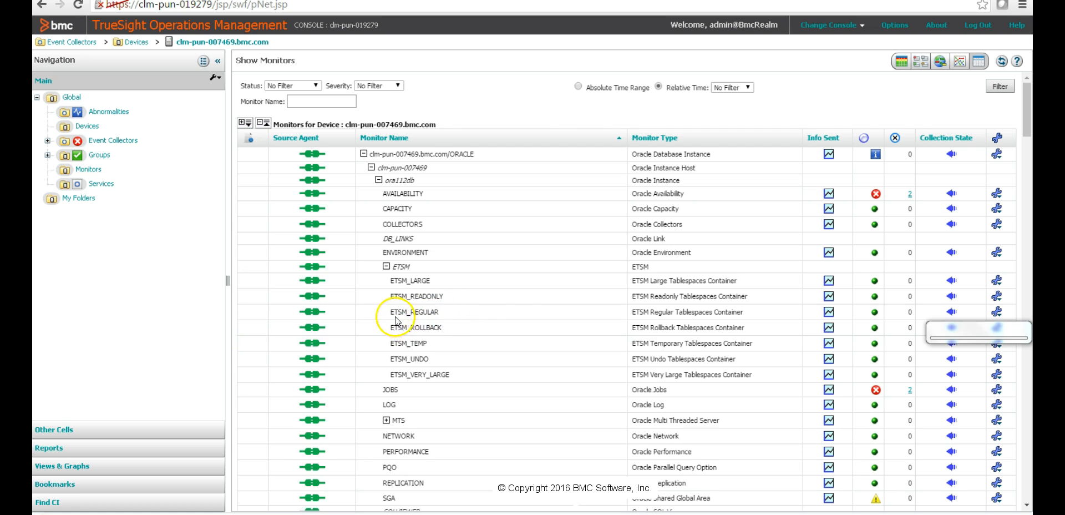
Step: In TrueSight Operations Management, open the graph of the ETSM_REGULAR monitor on device clm-pun-007469.bmc.com
{"action": "left_click", "coordinate": [828, 311]}
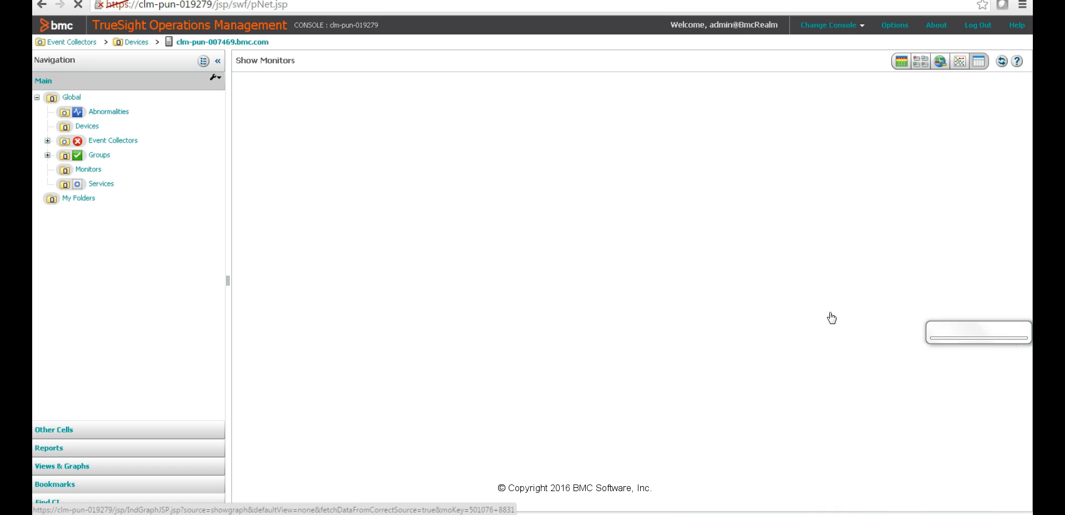